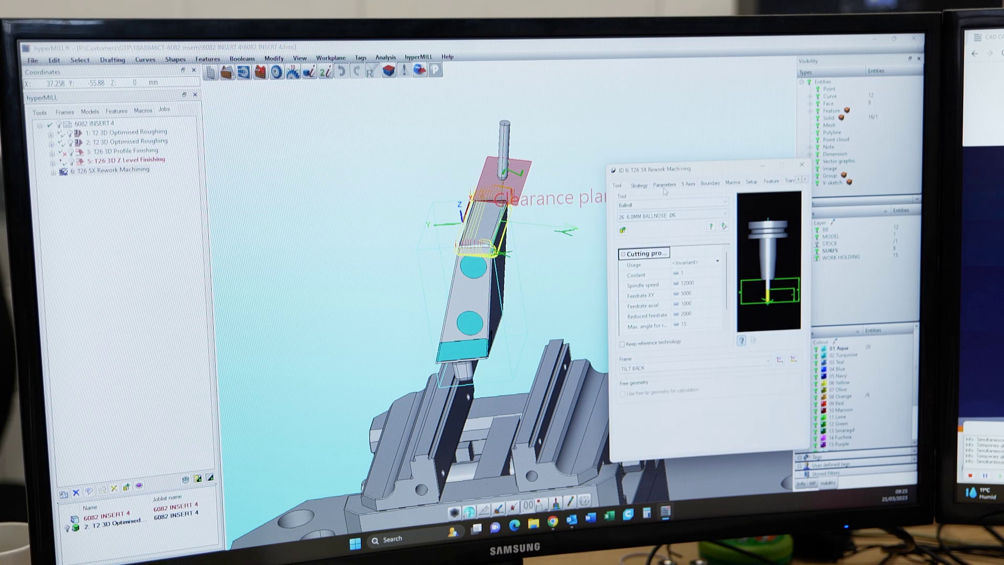
Review the machining parameters of the 5X Rework Machining job on the insert.
left_click(672, 189)
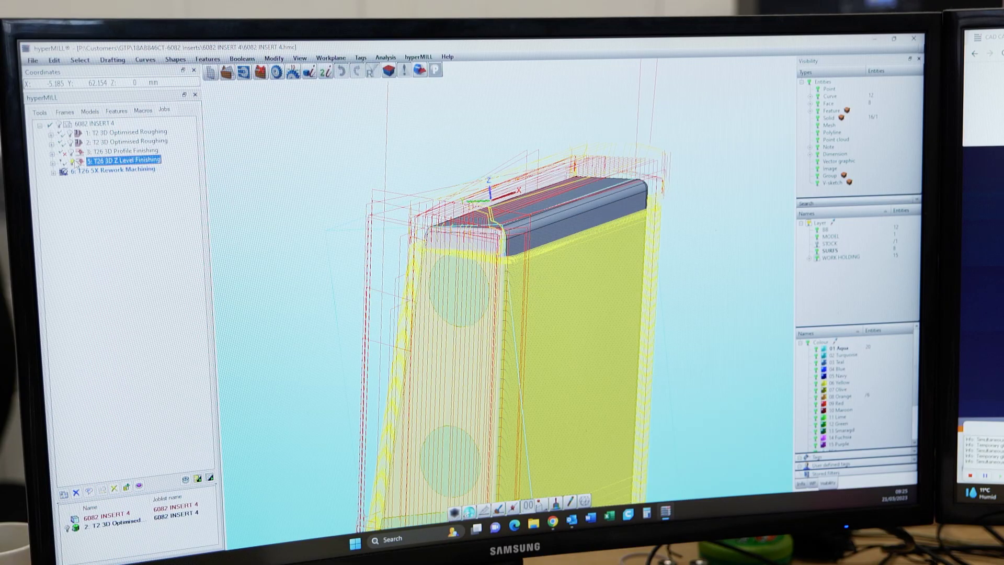
scroll(518, 305, "down", 5)
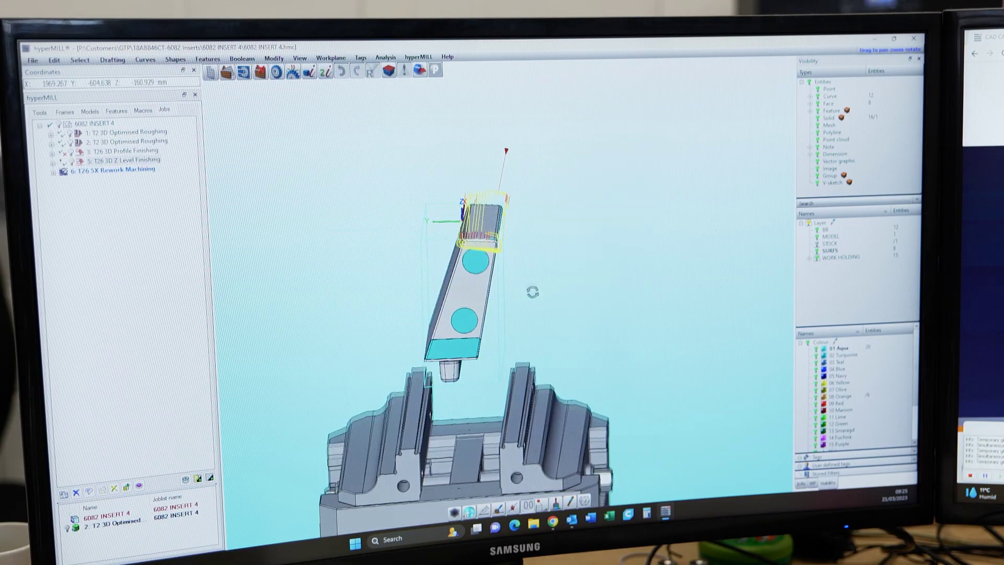